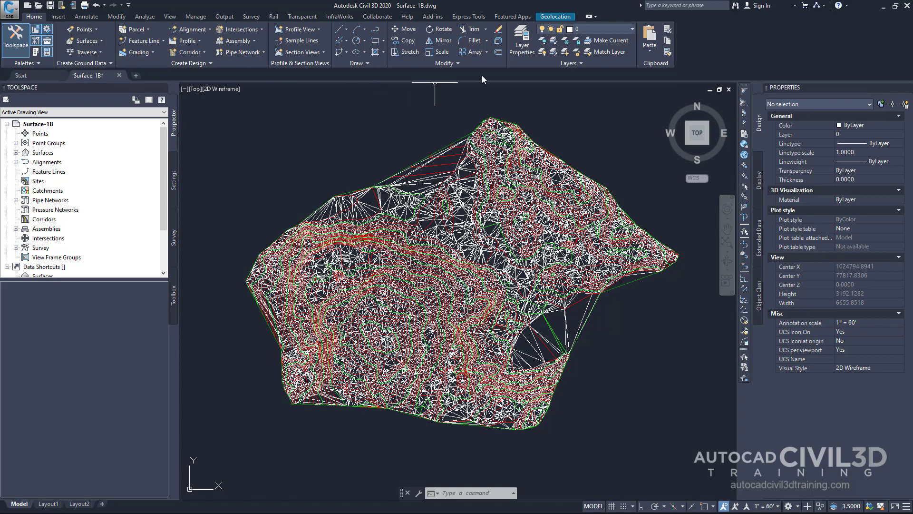
# Step: Thaw the _EG-BNDY layer so the blue site boundary polyline shows around the surface
pyautogui.click(632, 30)
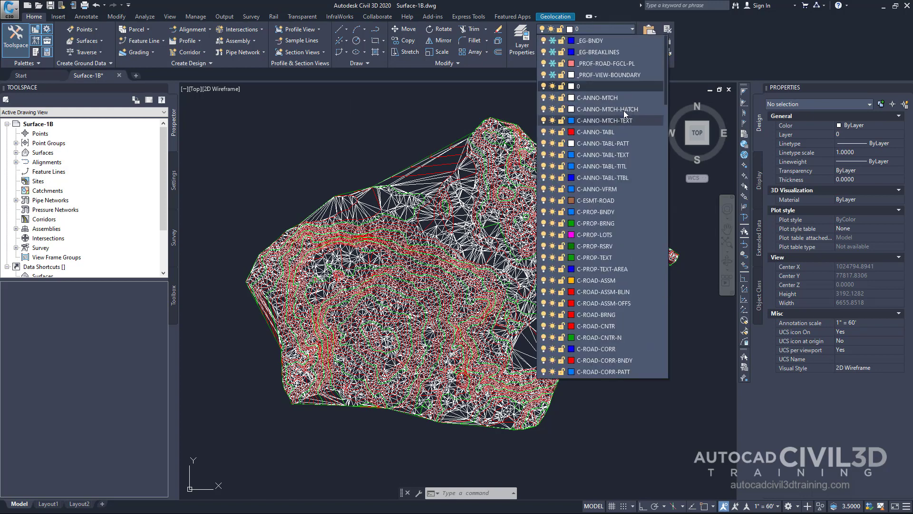
pyautogui.scroll(2, 623, 111)
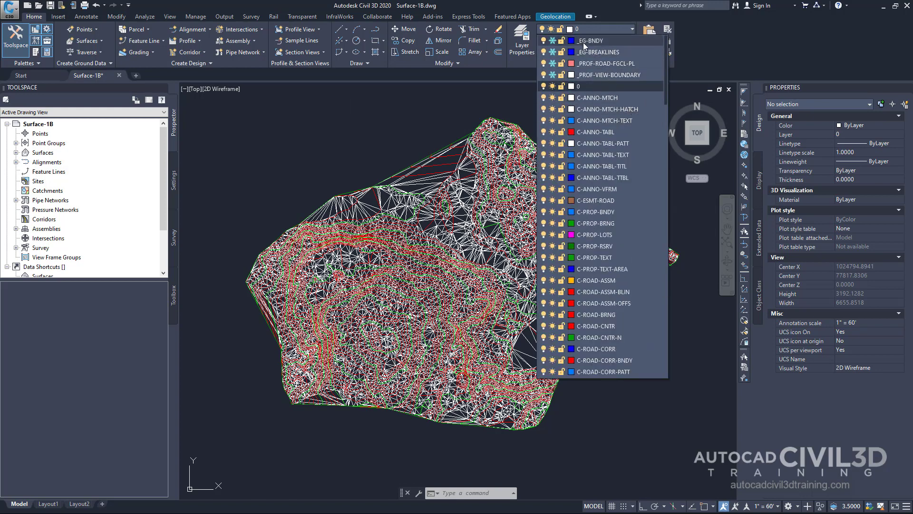
pyautogui.click(553, 42)
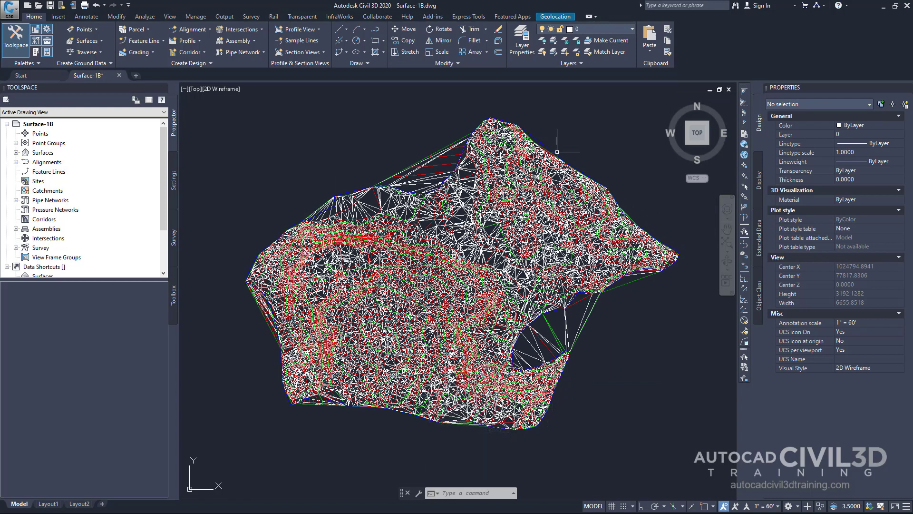
pyautogui.scroll(6, 362, 197)
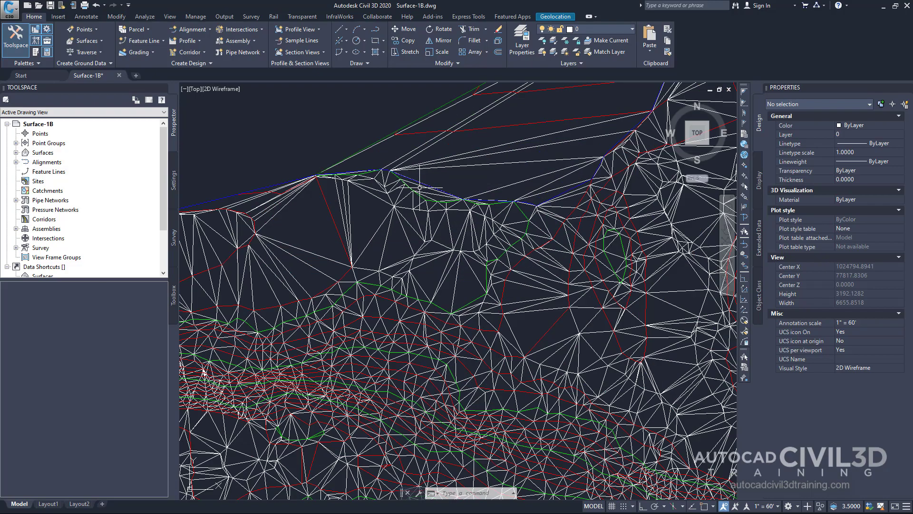
pyautogui.scroll(-6, 436, 187)
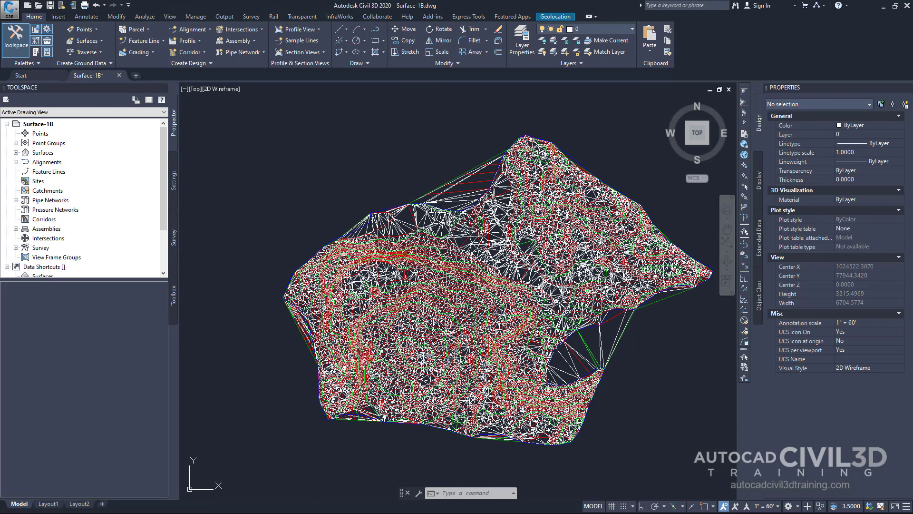
pyautogui.moveTo(487, 268)
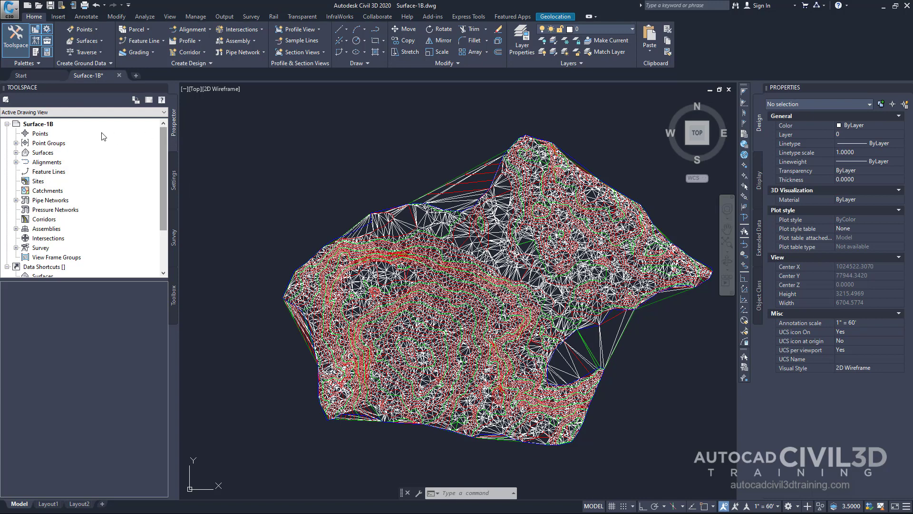
# Step: Expand Surfaces > EG > Definition in Prospector and bring up the Boundaries options
pyautogui.click(16, 153)
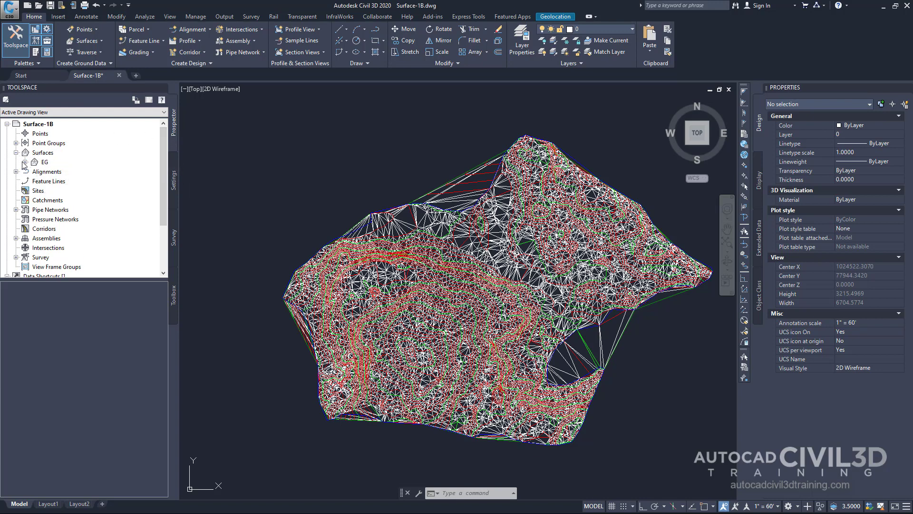
pyautogui.click(25, 162)
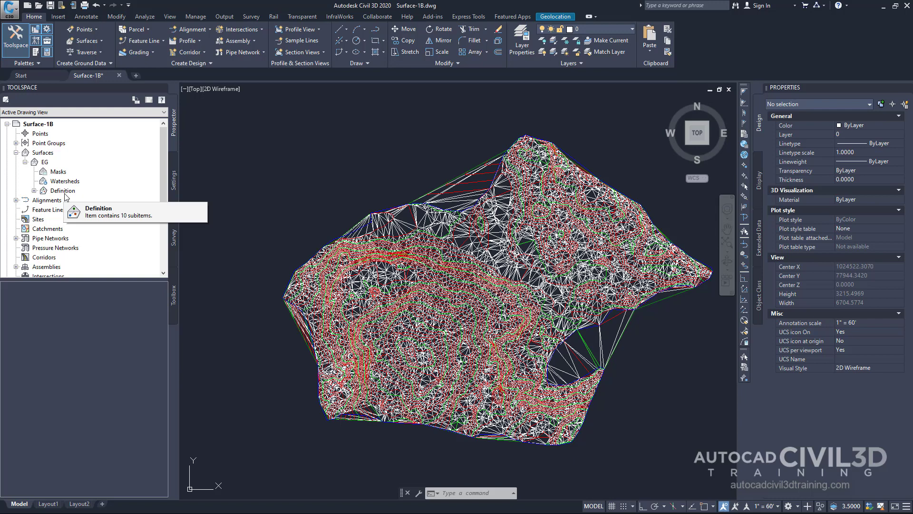
pyautogui.click(34, 191)
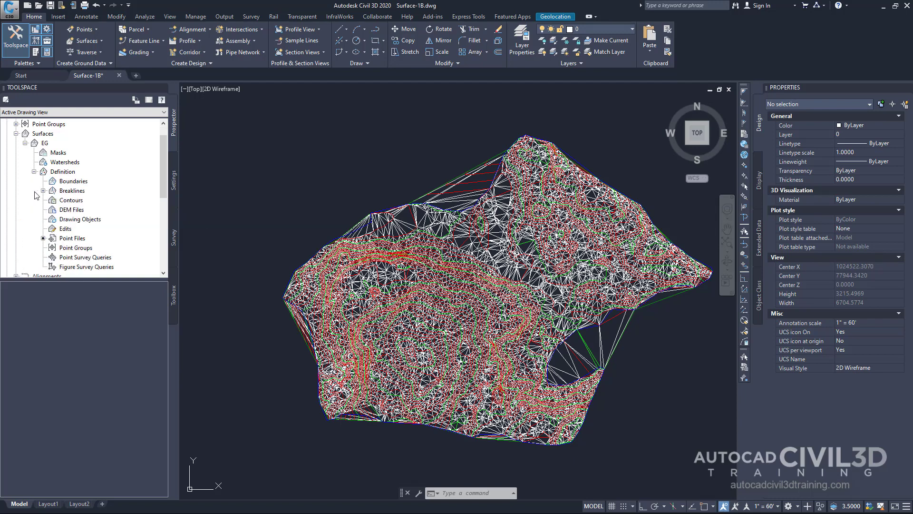
pyautogui.click(72, 185)
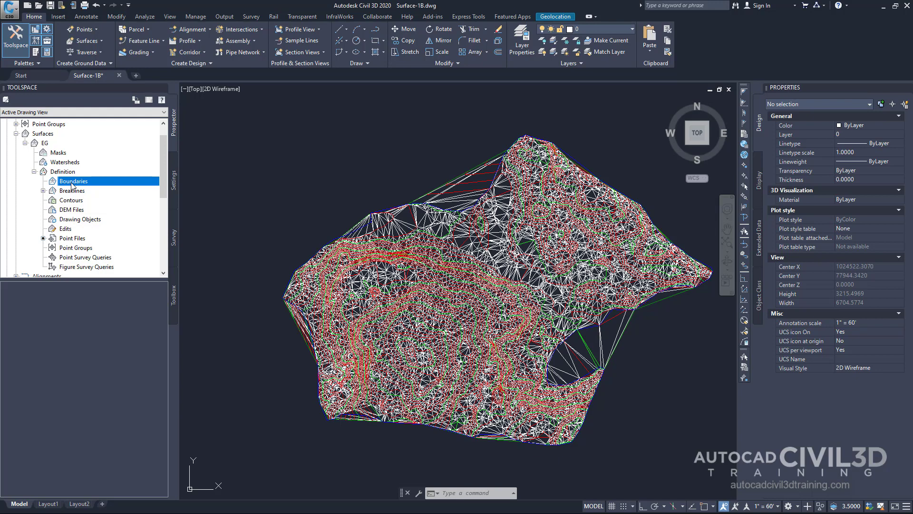
pyautogui.rightClick(72, 185)
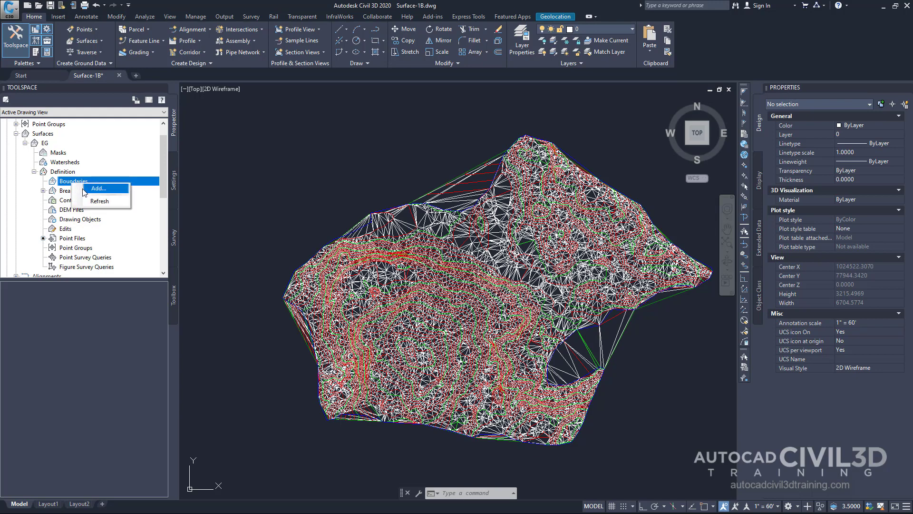
# Step: Add an Outer boundary named 'EG - Outer' with 1.000' mid-ordinate and no non-destructive breakline
pyautogui.click(84, 190)
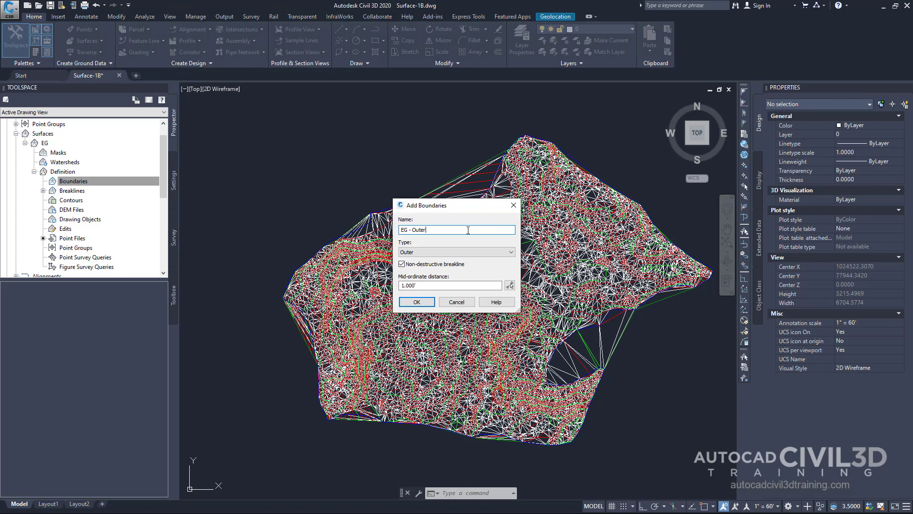
pyautogui.click(480, 254)
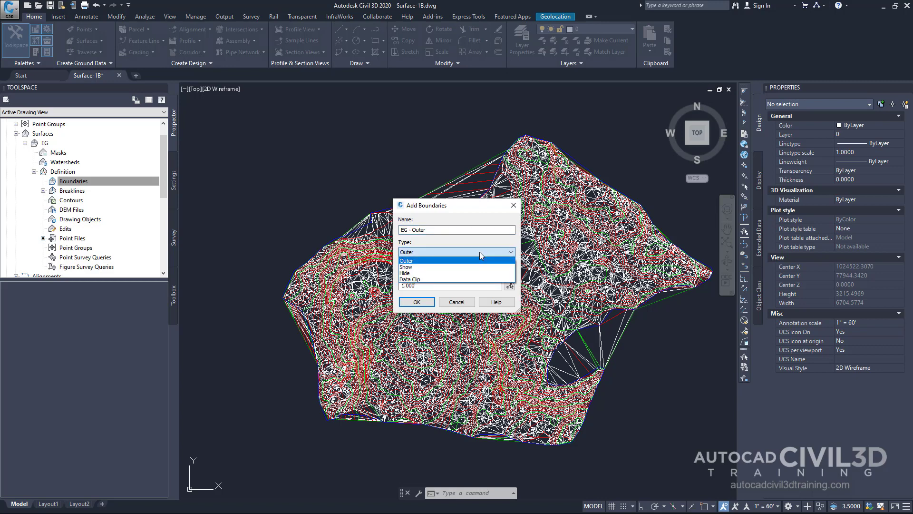
pyautogui.click(413, 261)
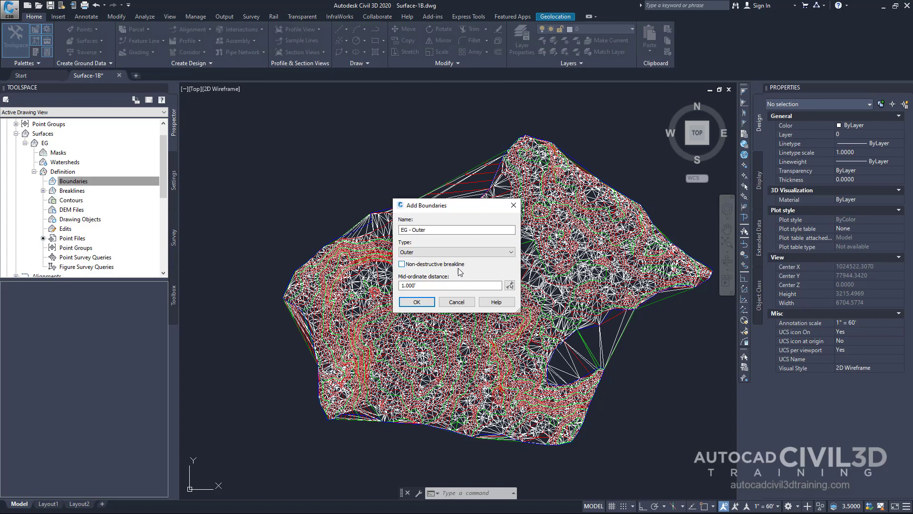
pyautogui.click(416, 286)
pyautogui.click(421, 305)
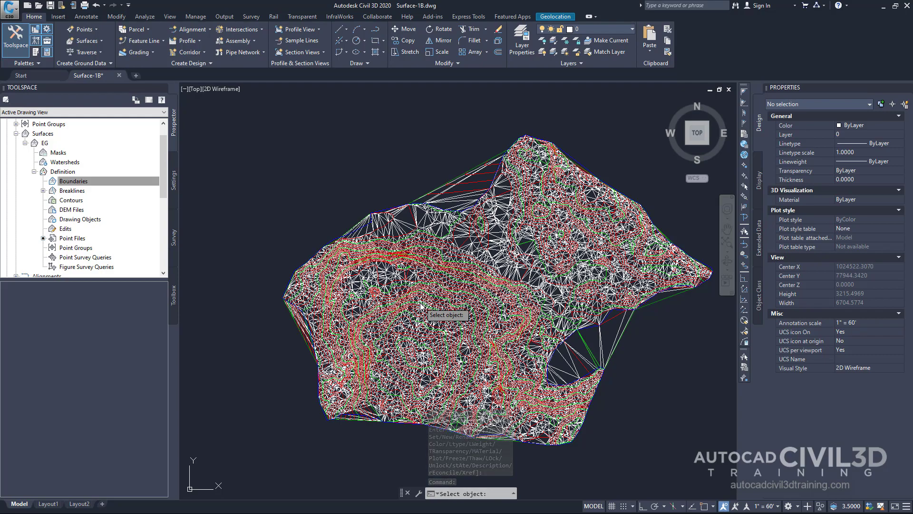
# Step: Pick the blue site polyline as the EG - Outer boundary and center the clipped surface
pyautogui.scroll(2, 579, 340)
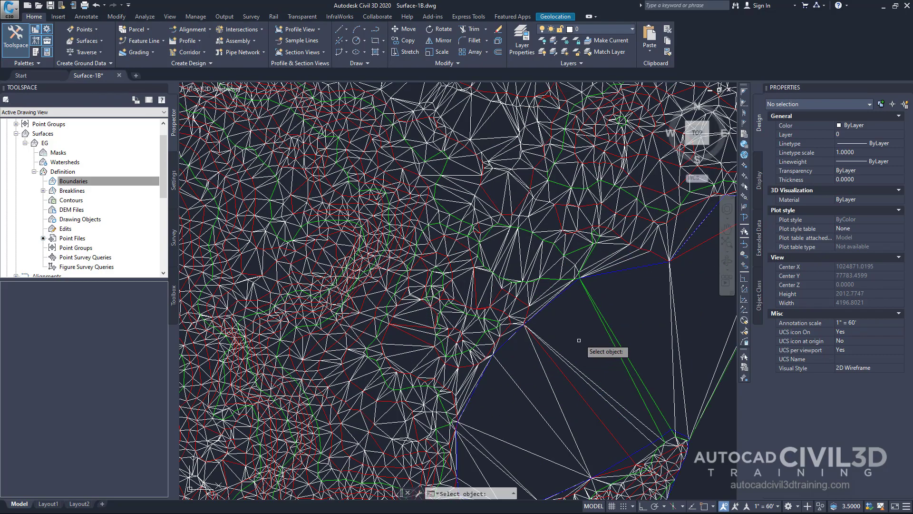
pyautogui.scroll(8, 600, 295)
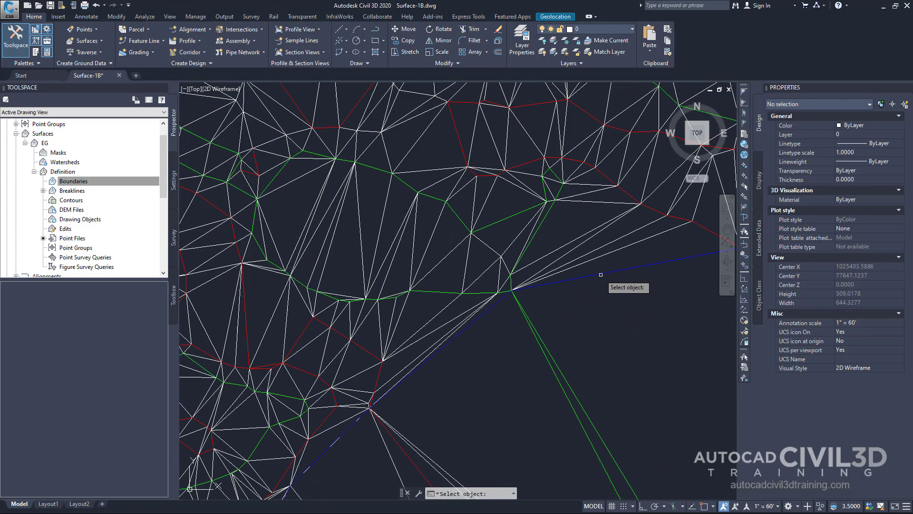
pyautogui.click(600, 275)
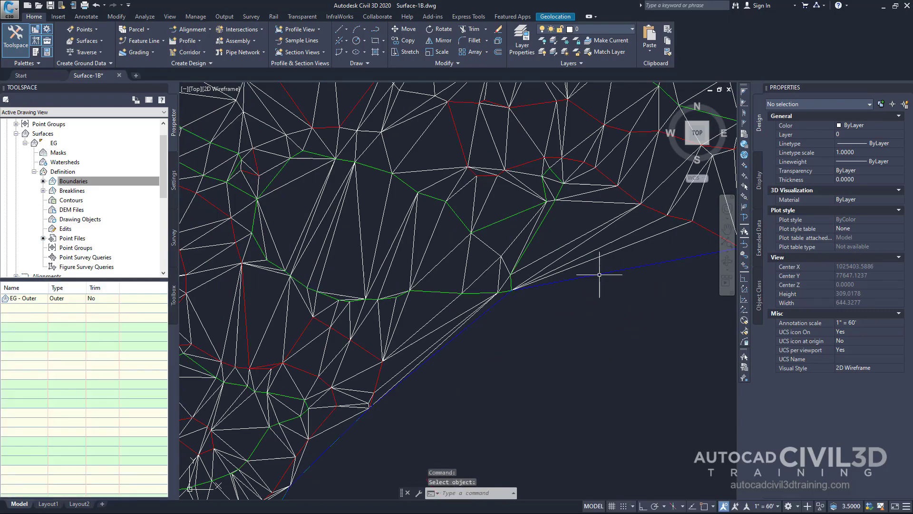
pyautogui.scroll(-10, 599, 274)
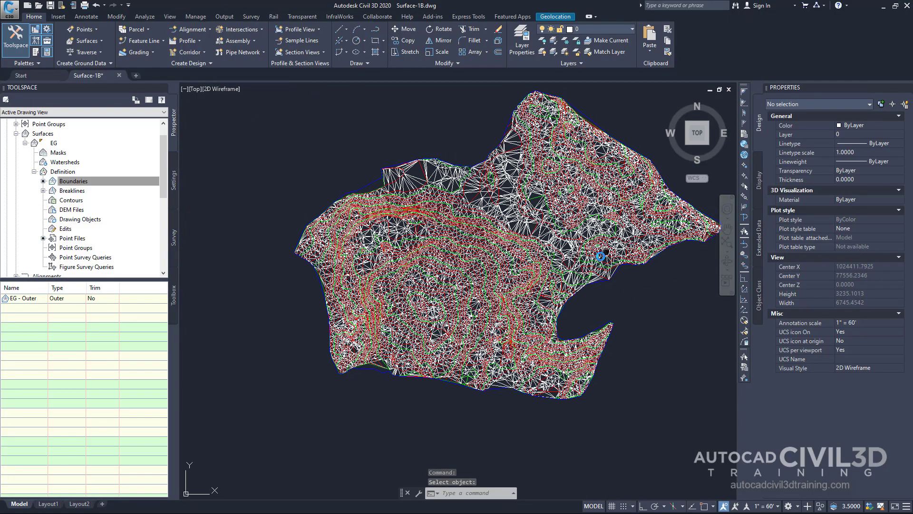
pyautogui.moveTo(600, 256); pyautogui.dragTo(573, 291, button='middle')
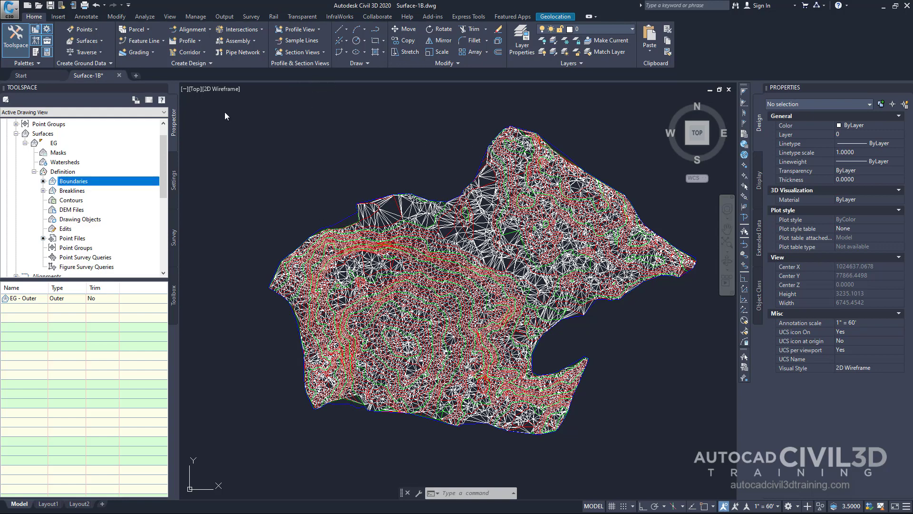
# Step: Freeze the _EG-BNDY layer to hide the blue boundary polyline
pyautogui.click(633, 29)
pyautogui.scroll(2, 624, 71)
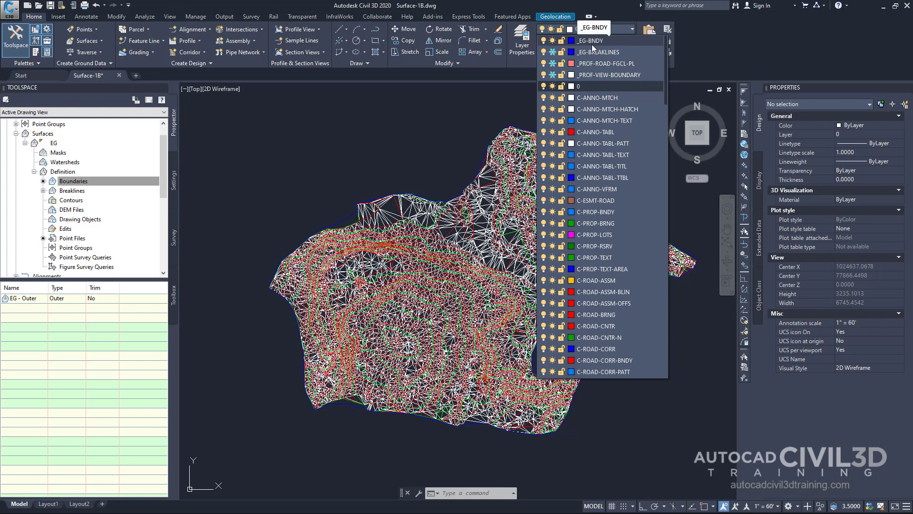
pyautogui.click(552, 41)
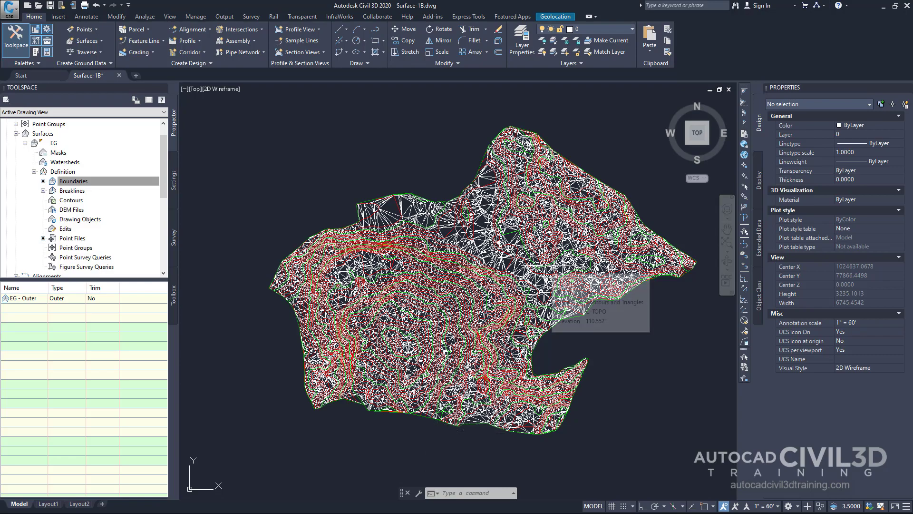
# Step: Set the EG surface style to Contours 5' and 25' (Background) in Surface Properties
pyautogui.scroll(4, 476, 285)
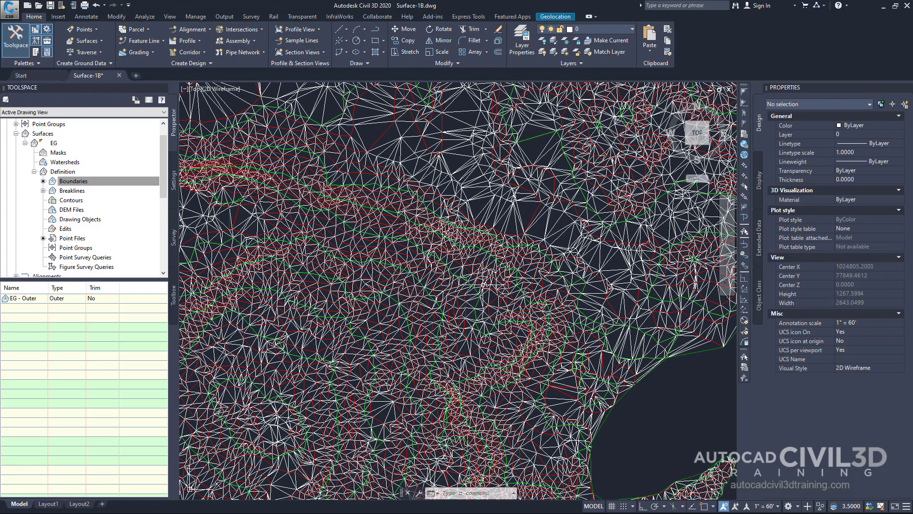
pyautogui.click(477, 282)
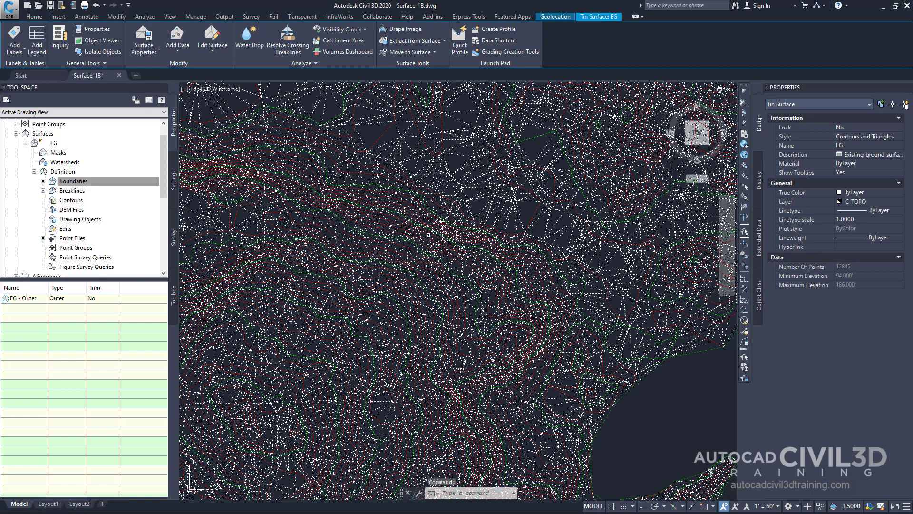
pyautogui.rightClick(394, 219)
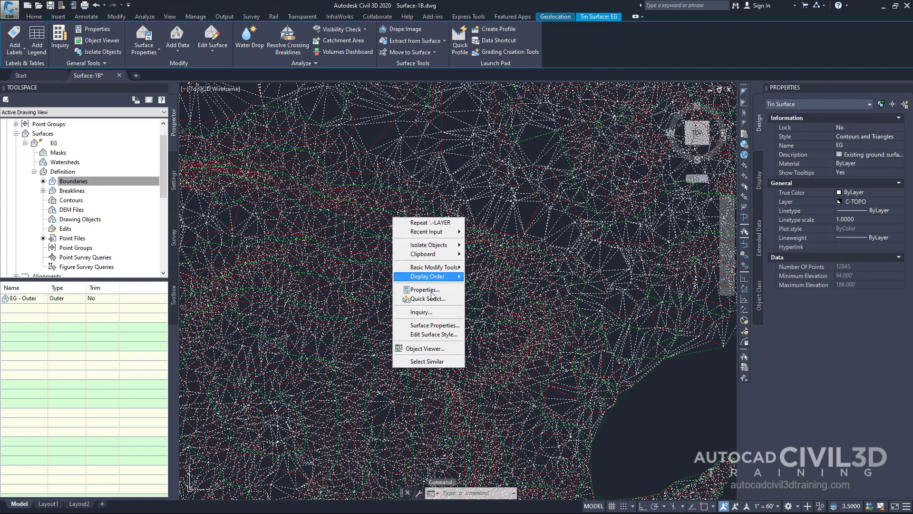
pyautogui.click(441, 327)
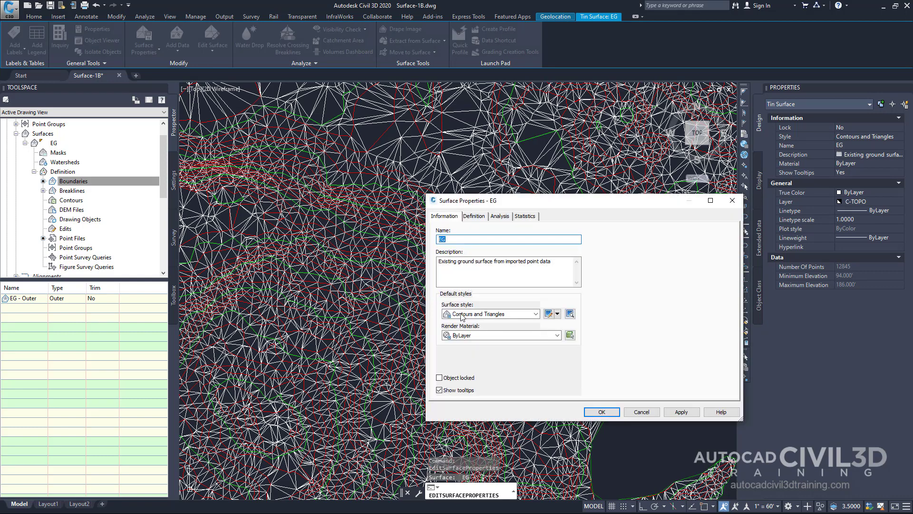
pyautogui.click(440, 220)
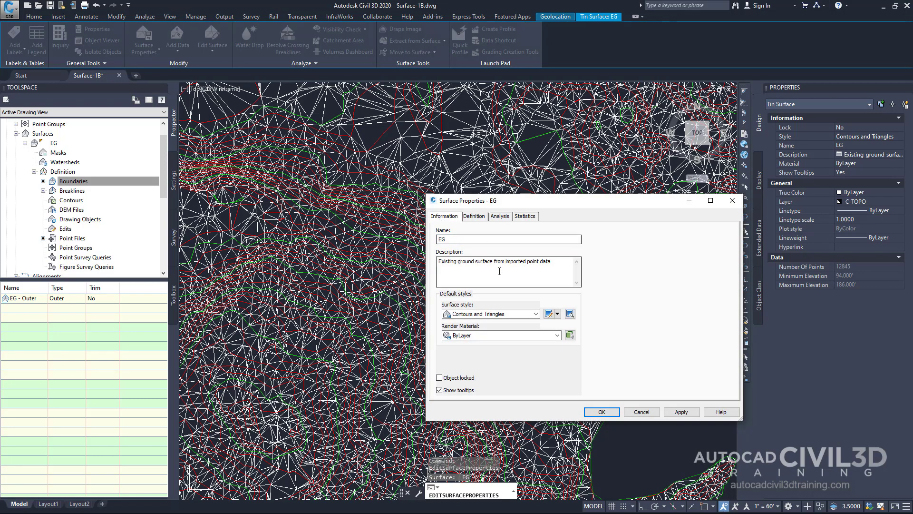
pyautogui.click(495, 315)
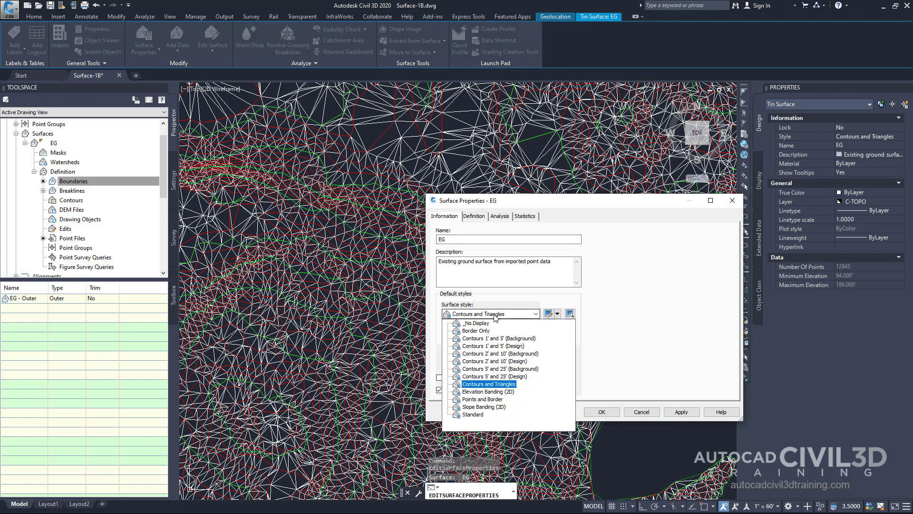
pyautogui.click(530, 369)
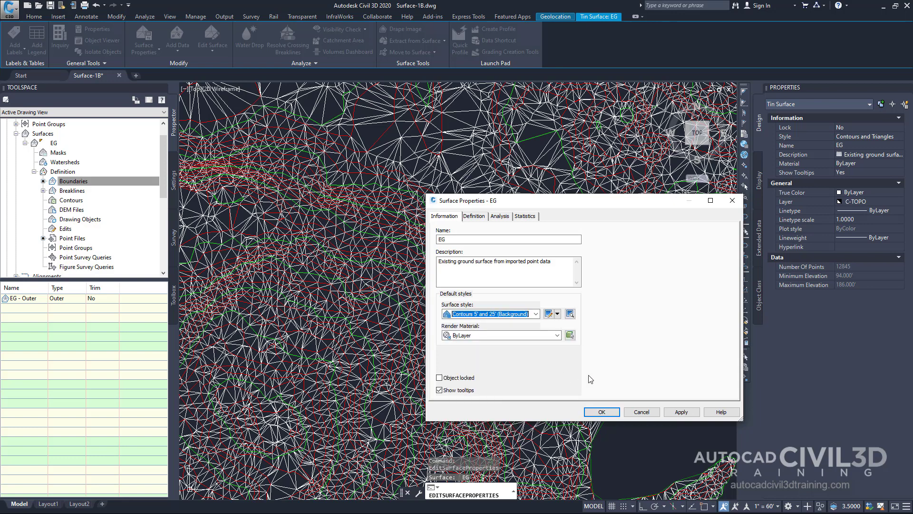
# Step: Apply the new surface style and center the contoured EG surface in the view
pyautogui.click(611, 412)
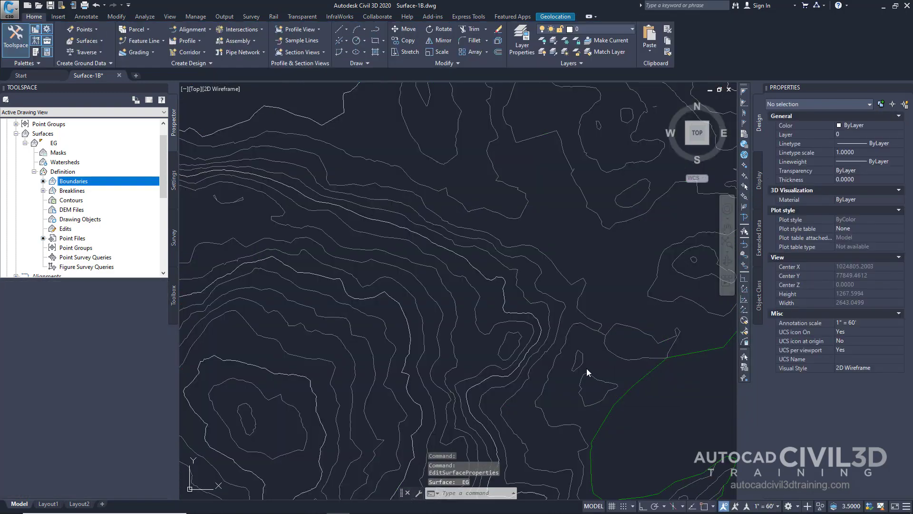
pyautogui.scroll(-4, 490, 303)
pyautogui.moveTo(490, 304); pyautogui.dragTo(476, 306, button='middle')
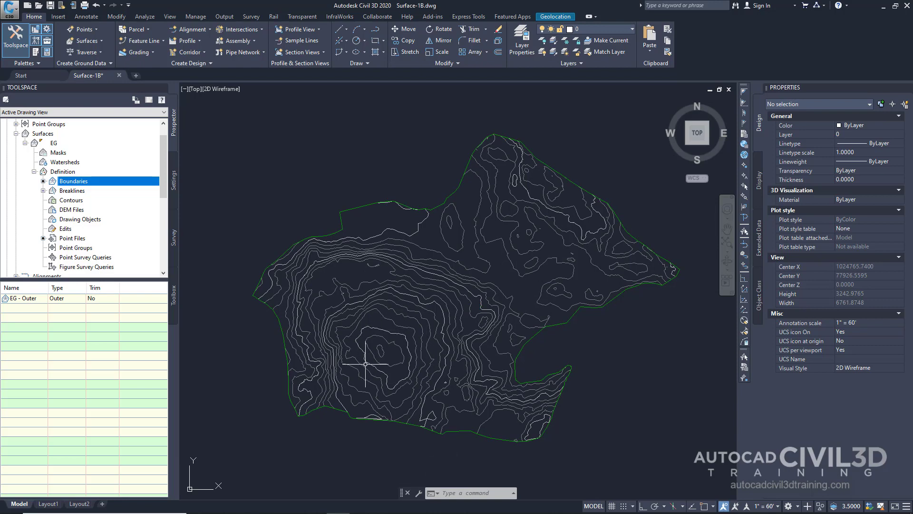
pyautogui.moveTo(376, 356)
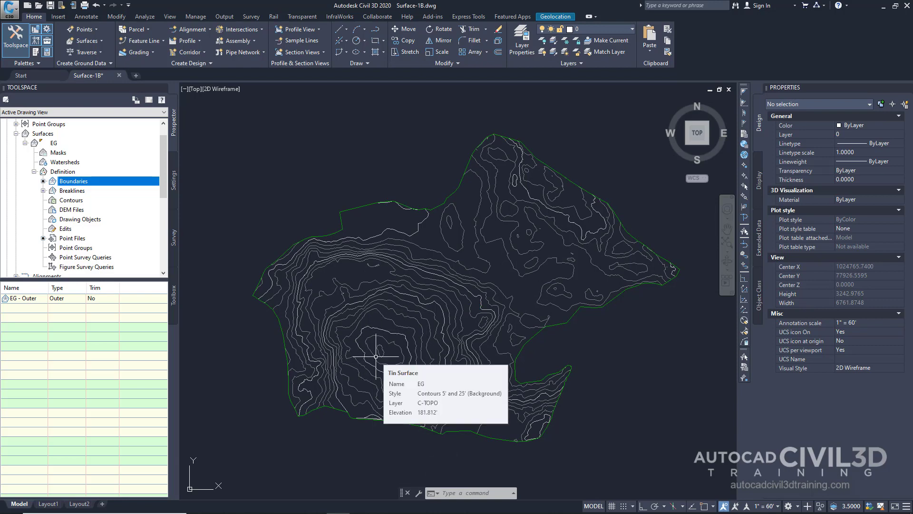
# Step: Zoom in and back out to review the muted contours inside the green outline
pyautogui.scroll(4, 384, 353)
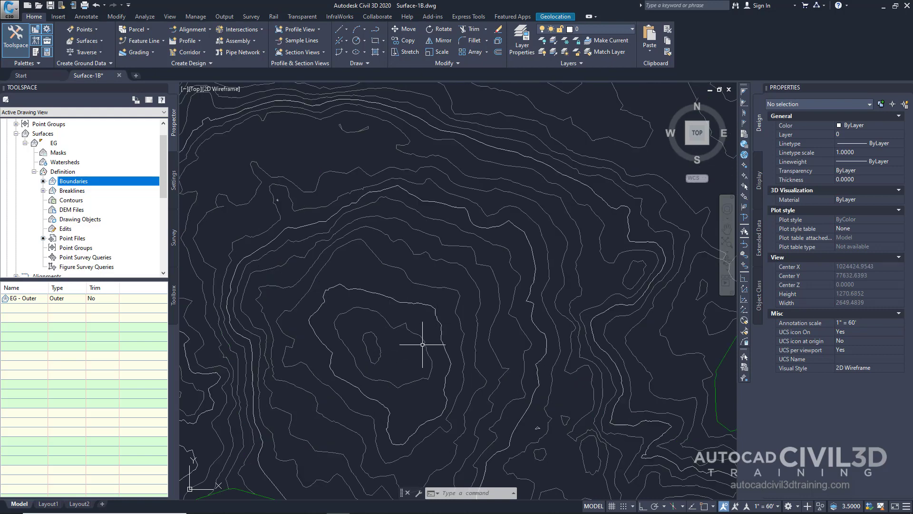
pyautogui.scroll(-2, 457, 315)
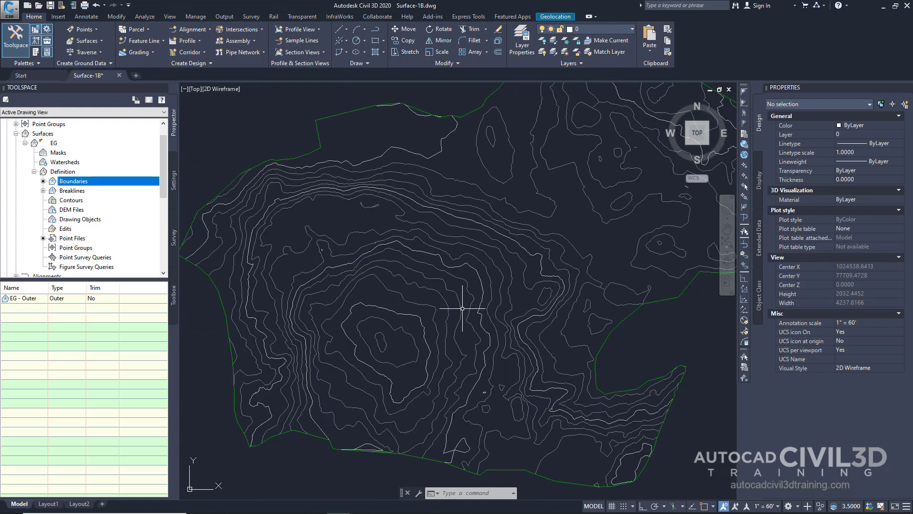
pyautogui.moveTo(462, 308)
pyautogui.scroll(-4, 485, 280)
pyautogui.scroll(2, 464, 302)
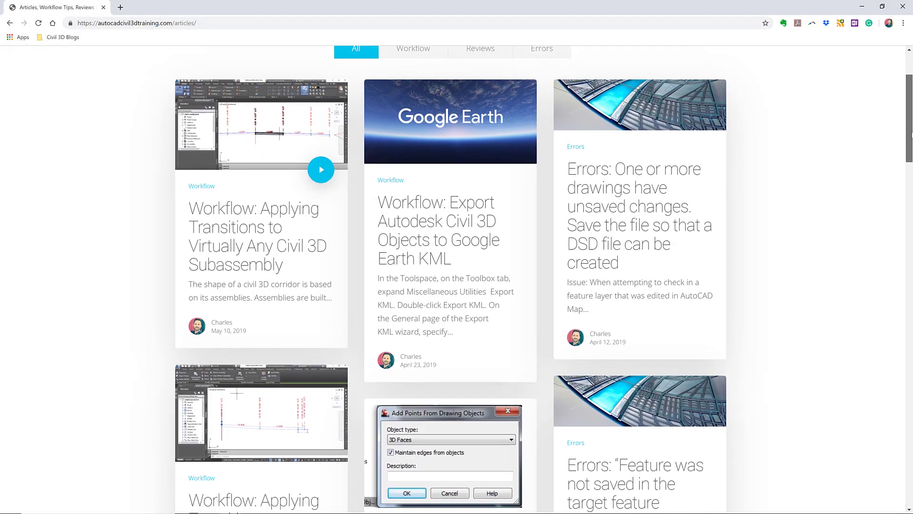
pyautogui.scroll(-2, 456, 279)
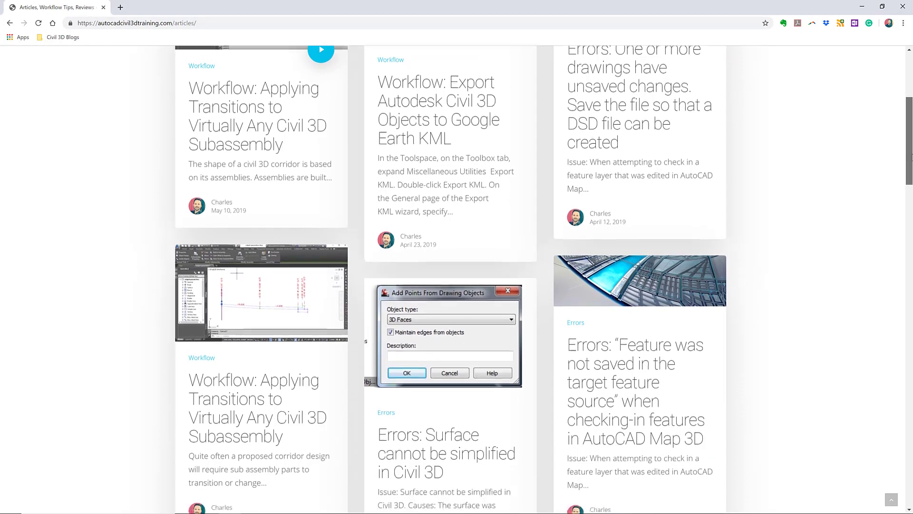